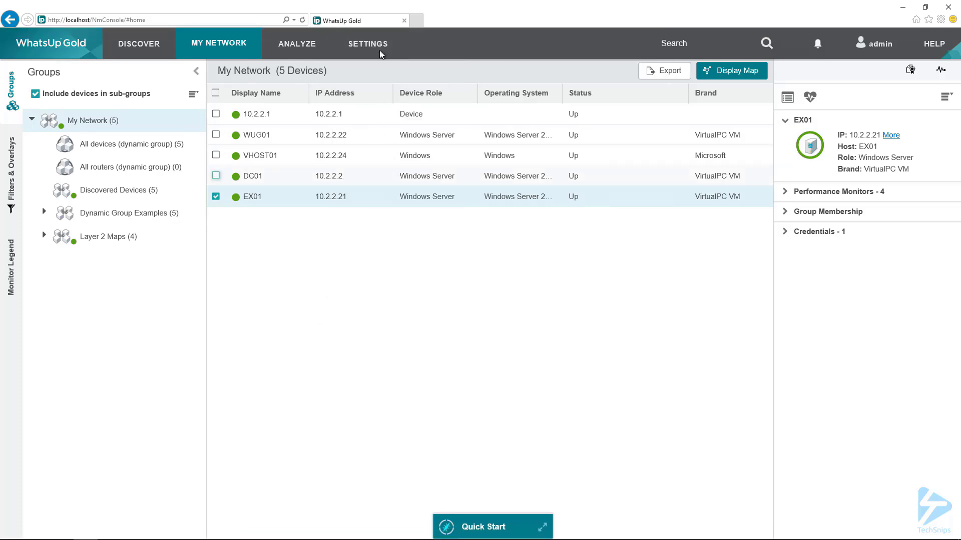
- Add a PowerShell Performance Monitor in the Monitors library named 'Emails Received 1min'
mouse_move(379, 48)
mouse_move(386, 198)
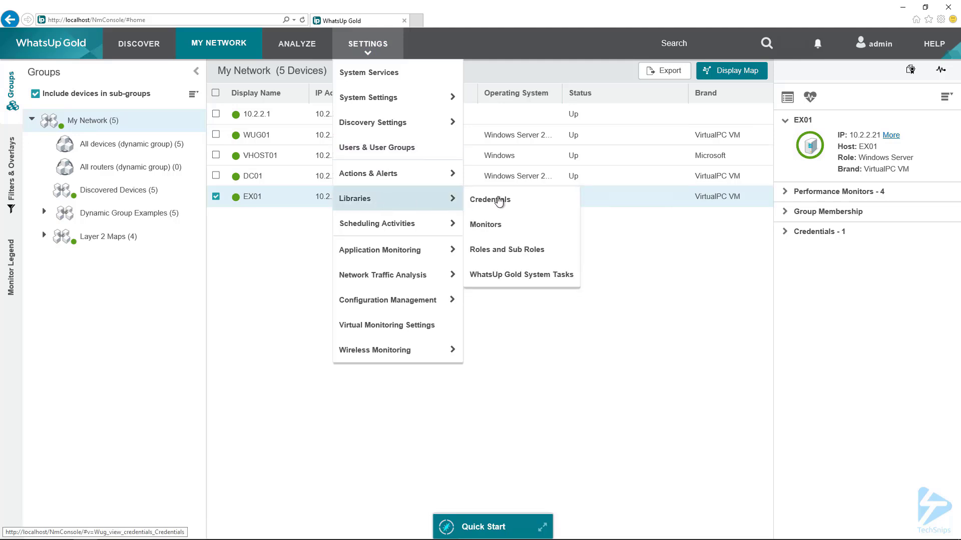
click(492, 225)
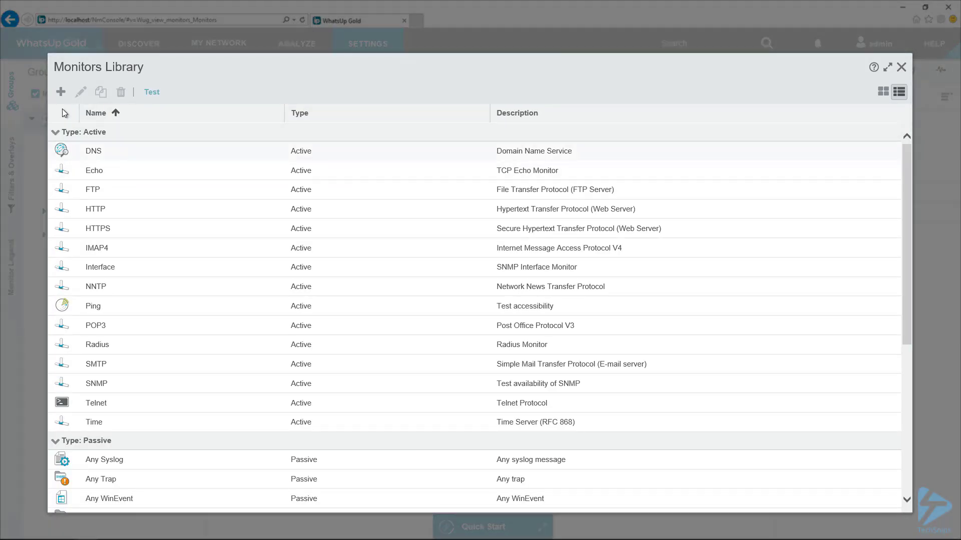
click(59, 93)
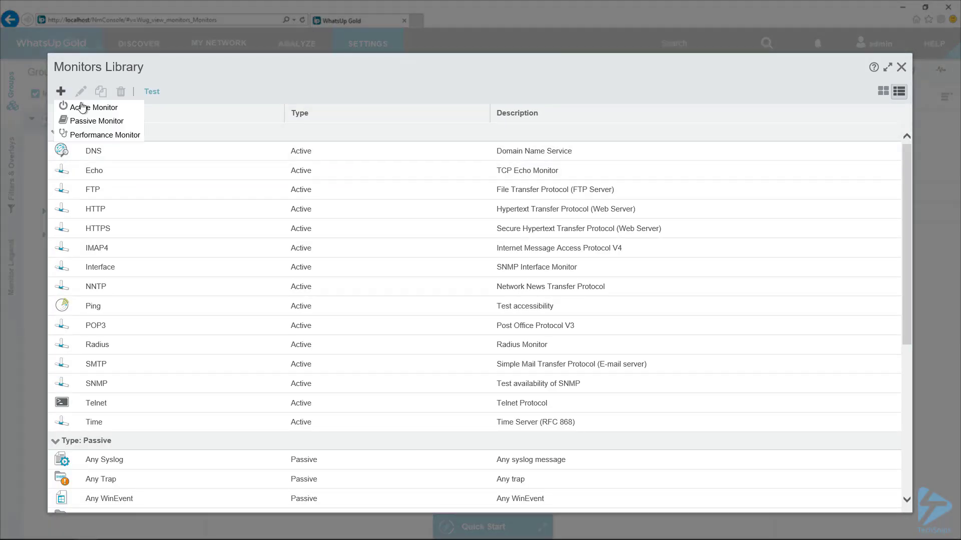
click(98, 135)
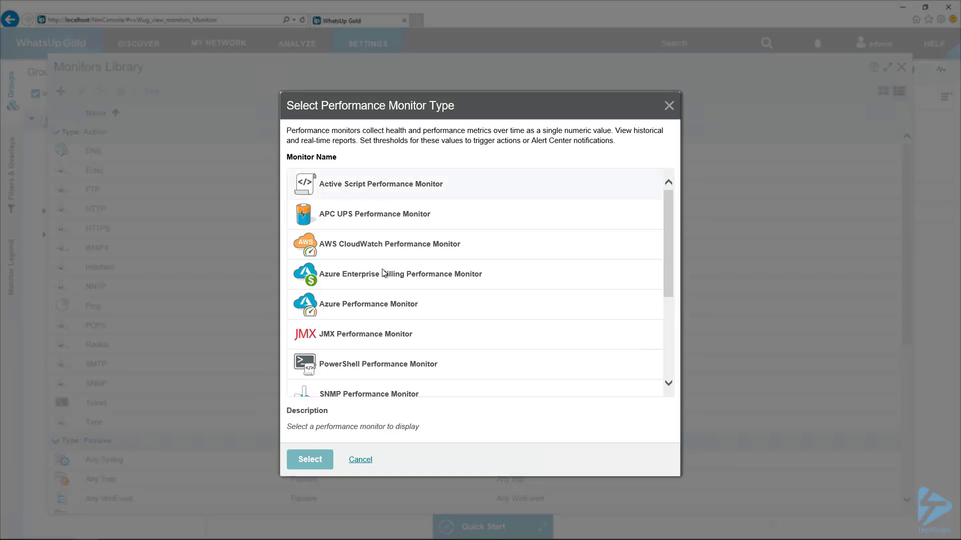
click(377, 365)
click(309, 459)
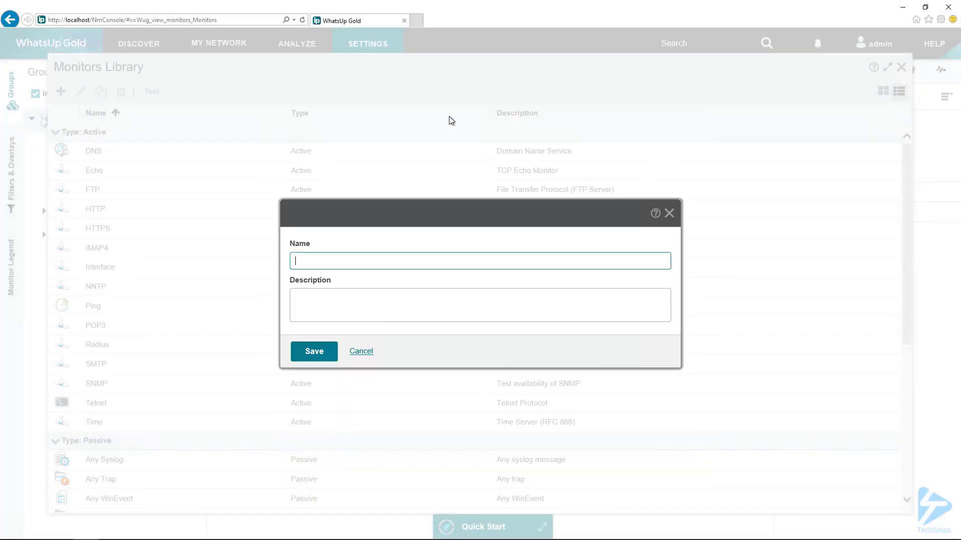
text(Emails Received 1min)
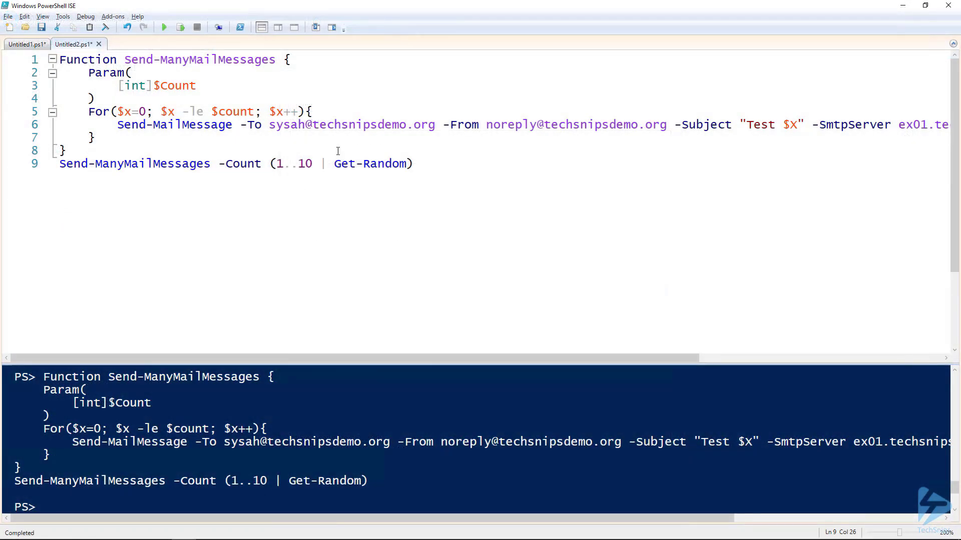
- In Untitled1.ps1, select lines 2–11 of the Messages Received script
click(11, 46)
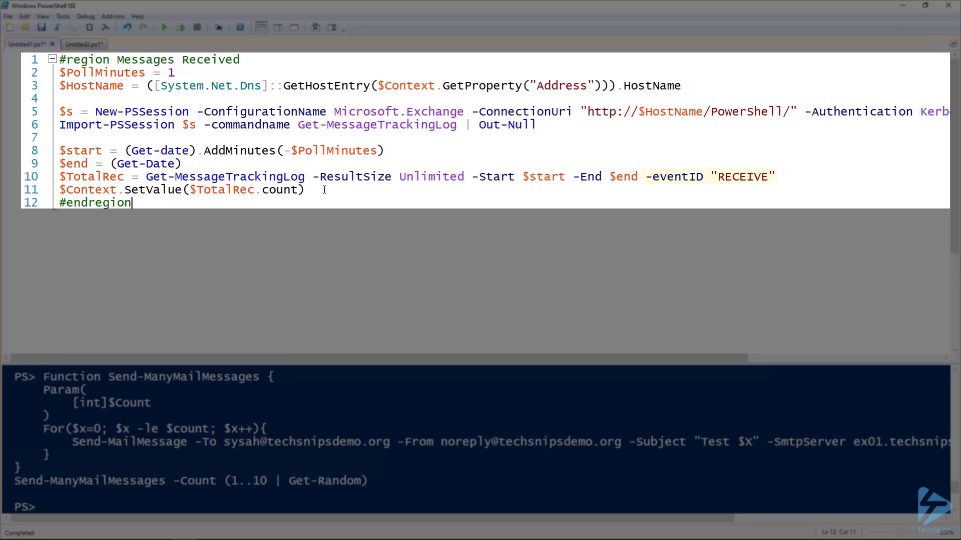
drag(305, 189, 66, 74)
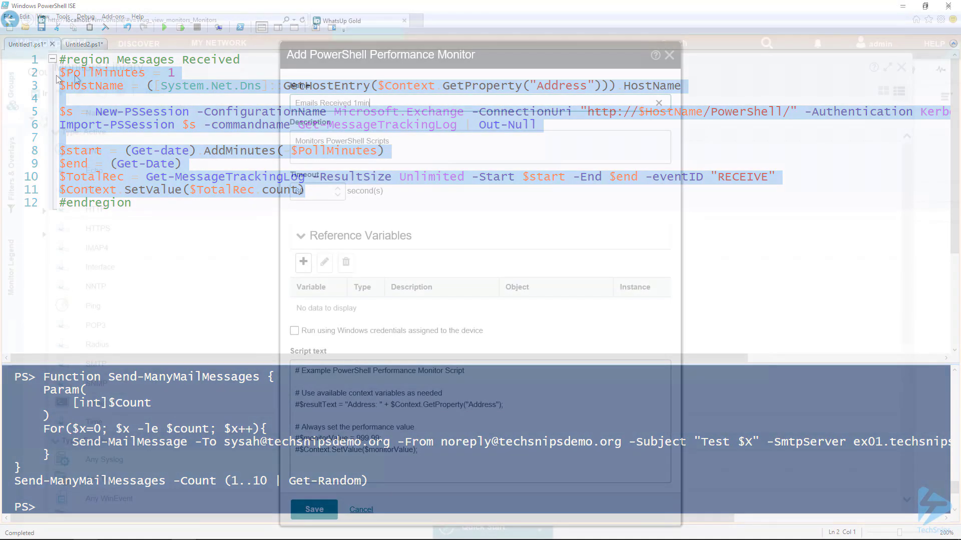
- Replace the sample script with the pasted Exchange script, enable device Windows credentials, and save
key(ctrl+a)
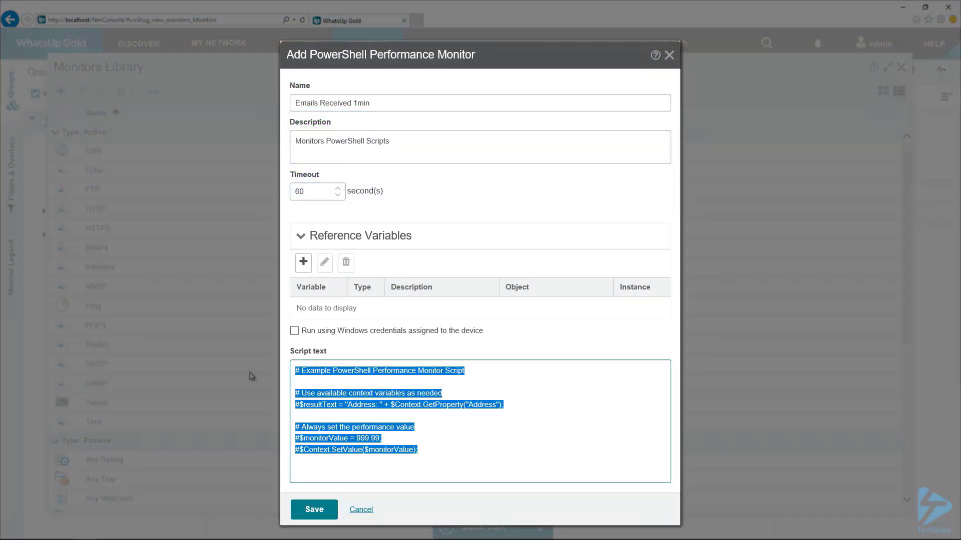
text($PollMinutes = 1 $HostName = ([System.Net.Dns]::GetHostEntry($Context.GetProperty("Address"))).HostName  $s = New-PSSession -ConfigurationName Microsoft.Exchange -ConnectionUri "http://$HostName/PowerShell/" -Authentication Kerberos Import-PSSession $s -commandname Get-MessageTrackingLog | Out-Null  $start = (Get-date).AddMinutes(-$PollMinutes) $end = (Get-Date) $TotalRec = Get-MessageTrackingLog -ResultSize Unlimited -Start $start -End $end -eventID "RECEIVE" $Context.SetValue($TotalRec.count))
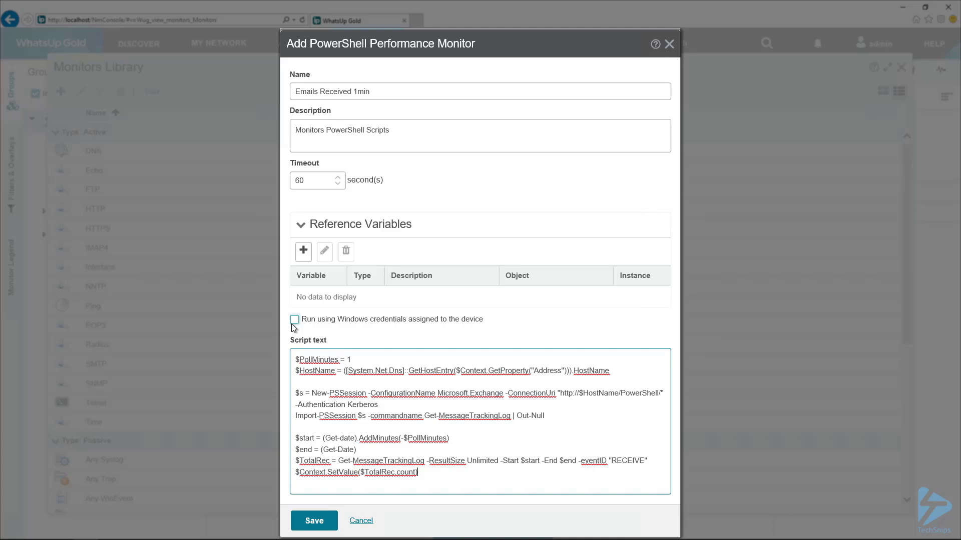
click(294, 321)
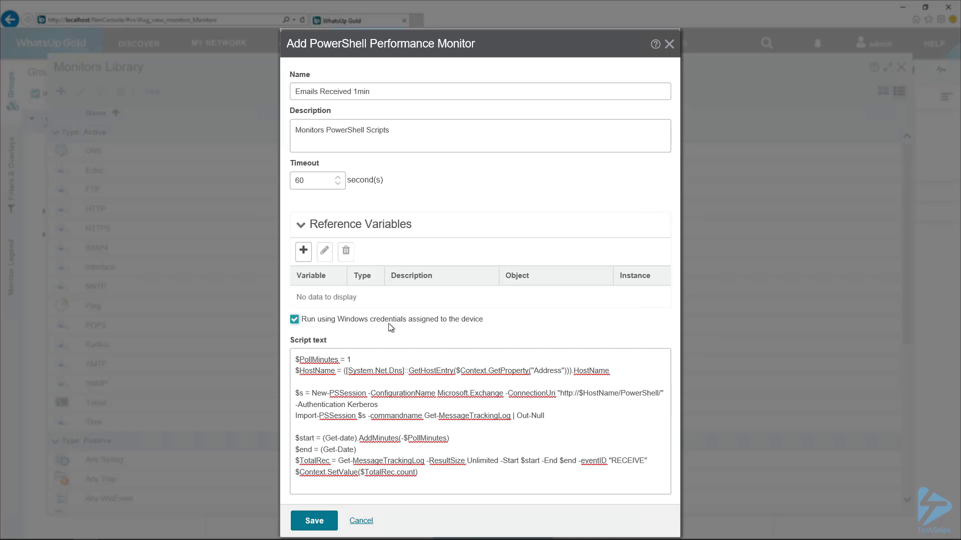
click(315, 521)
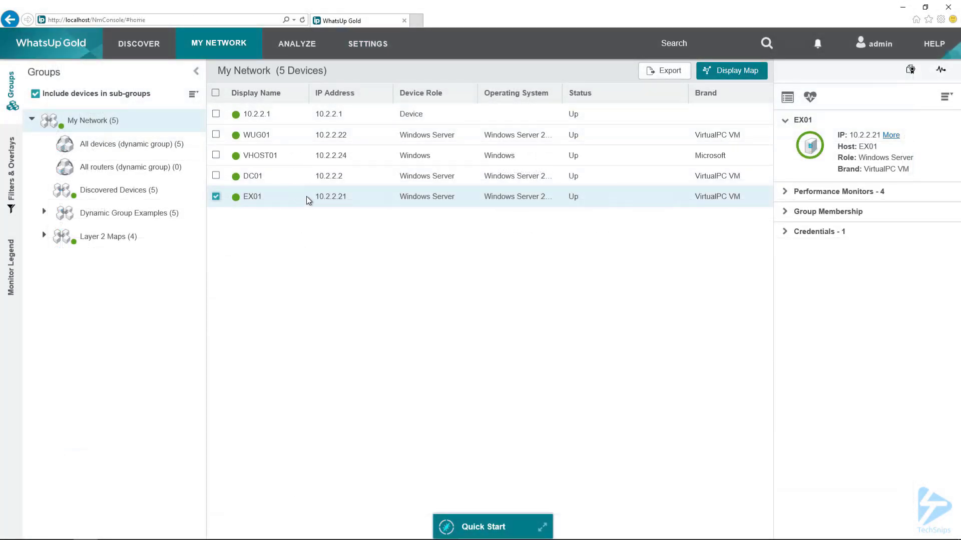
- Add the Emails Received 1min performance monitor to EX01's properties with a 1-minute polling interval
right_click(309, 200)
click(318, 198)
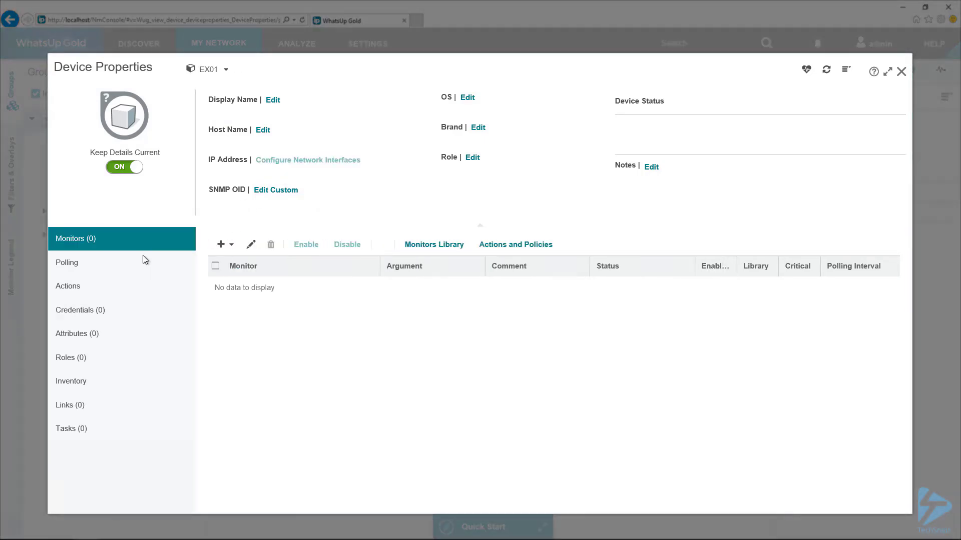
click(223, 250)
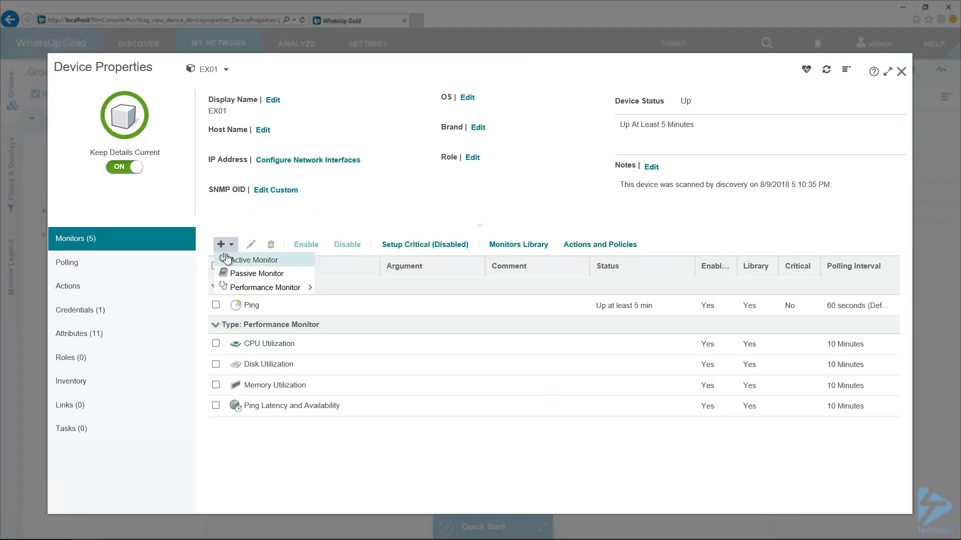
click(329, 290)
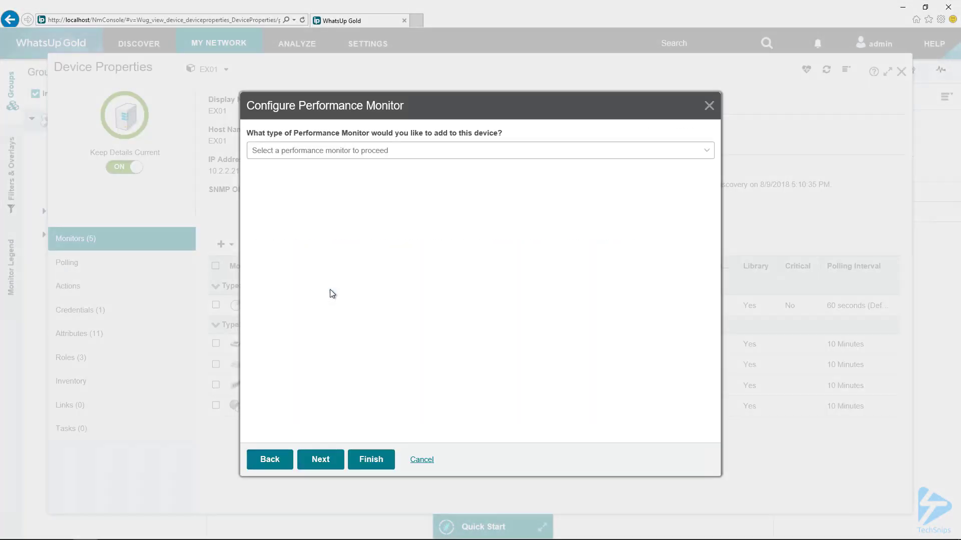
click(294, 155)
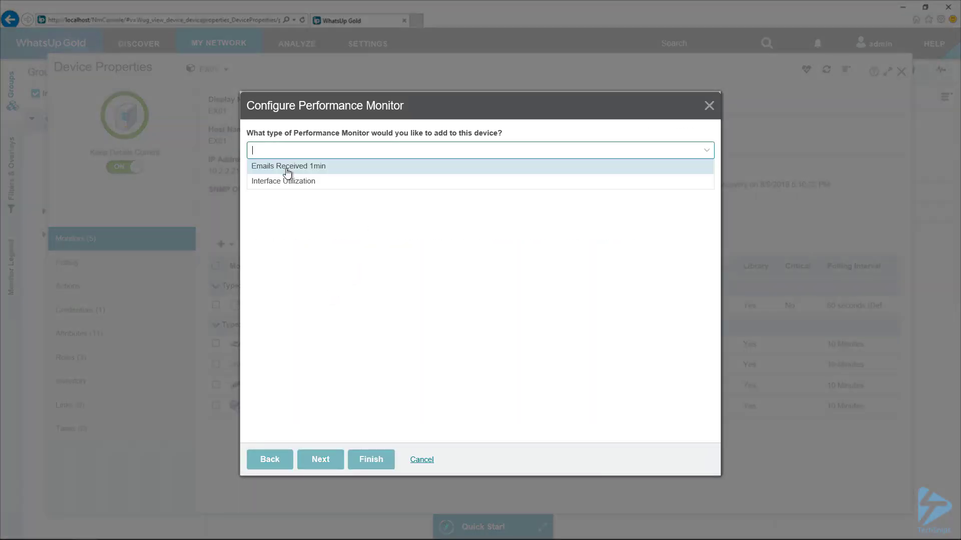
click(288, 165)
click(327, 458)
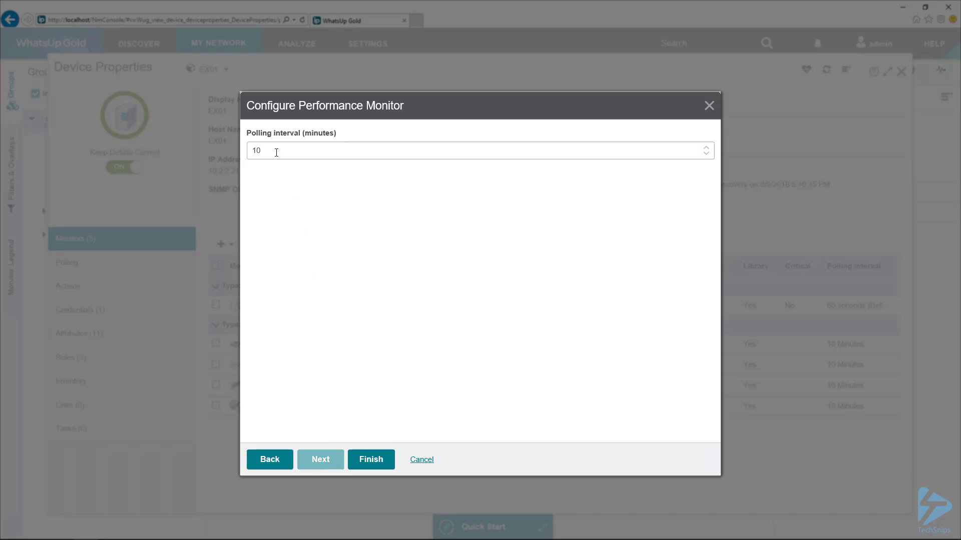
drag(277, 150, 224, 157)
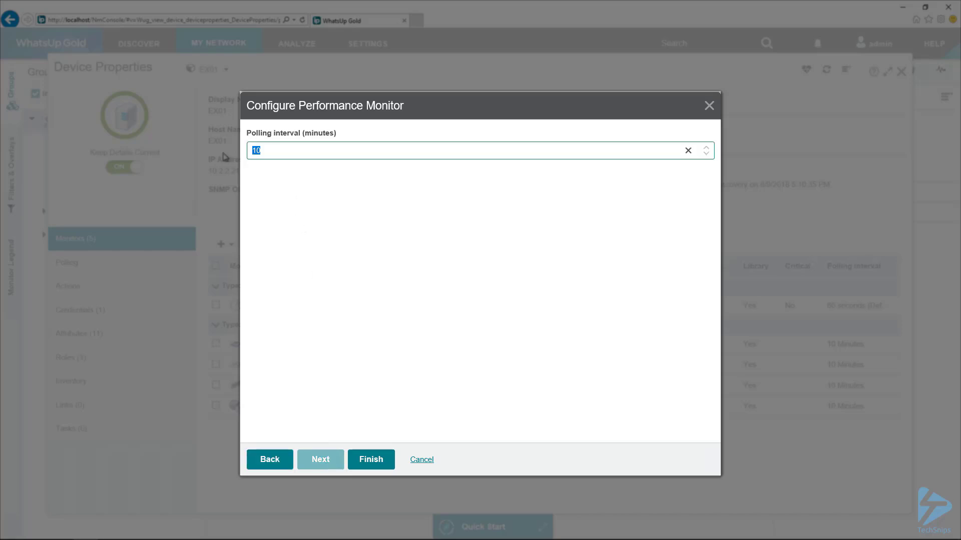
text(1)
click(364, 461)
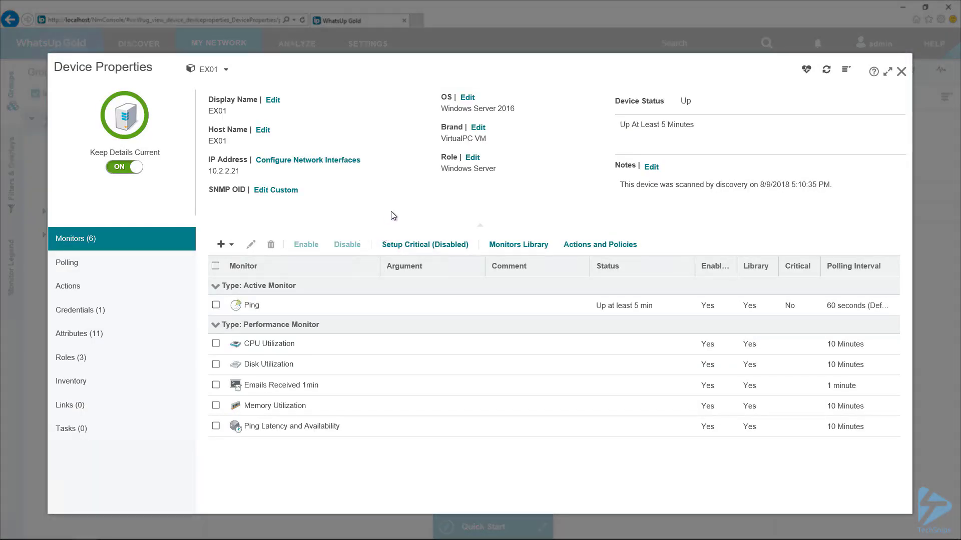
- From EX01's device status dashboard, open the Custom Performance Monitors report for its applied monitors
click(806, 70)
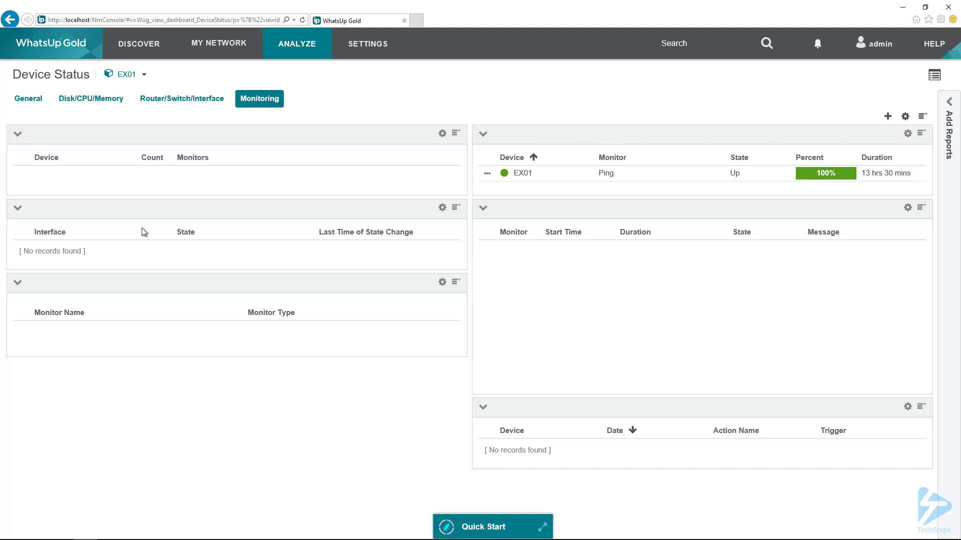
click(22, 361)
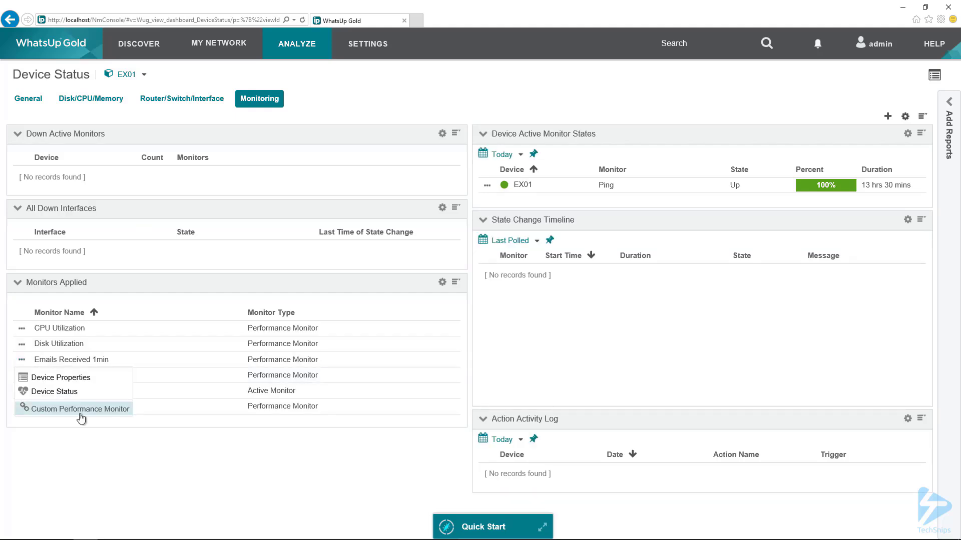
click(76, 407)
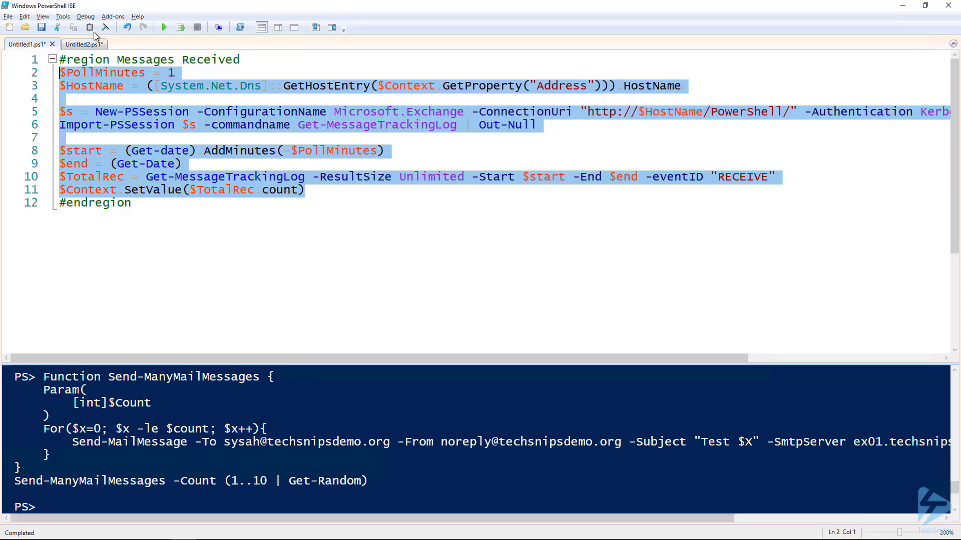
- Rerun the Send-ManyMailMessages script in Untitled2.ps1 to send another batch of test emails
click(84, 44)
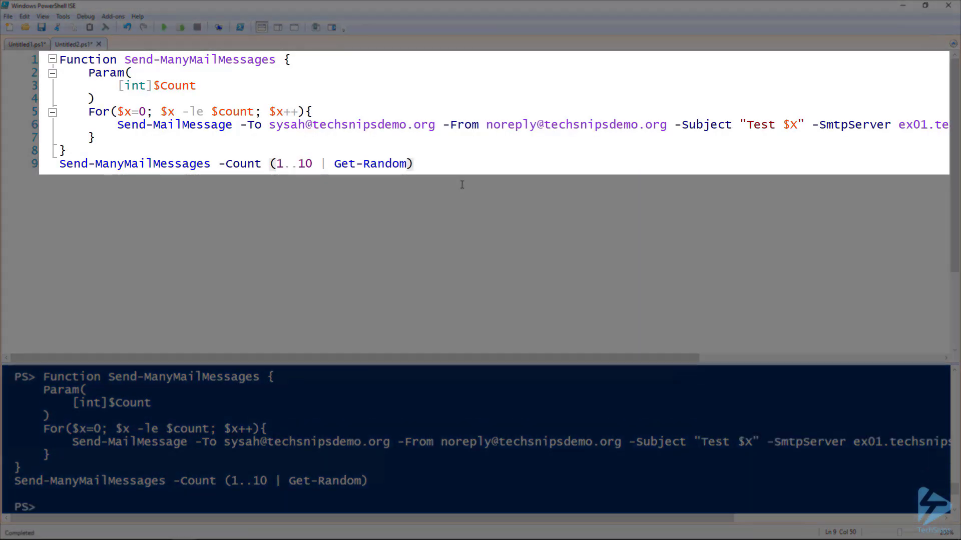
key(F5)
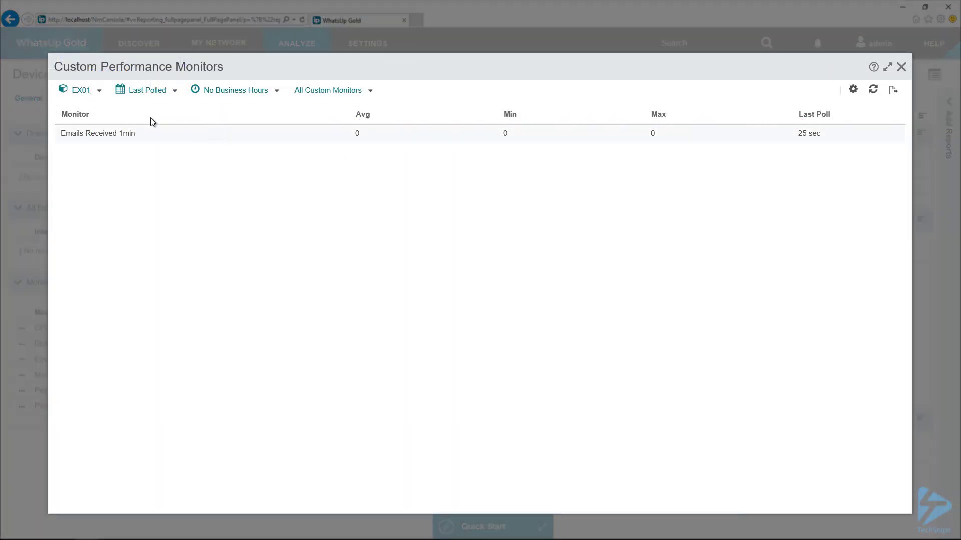
- Set the report's Last Polled range to Today and refresh the Emails Received 1min graph
click(170, 98)
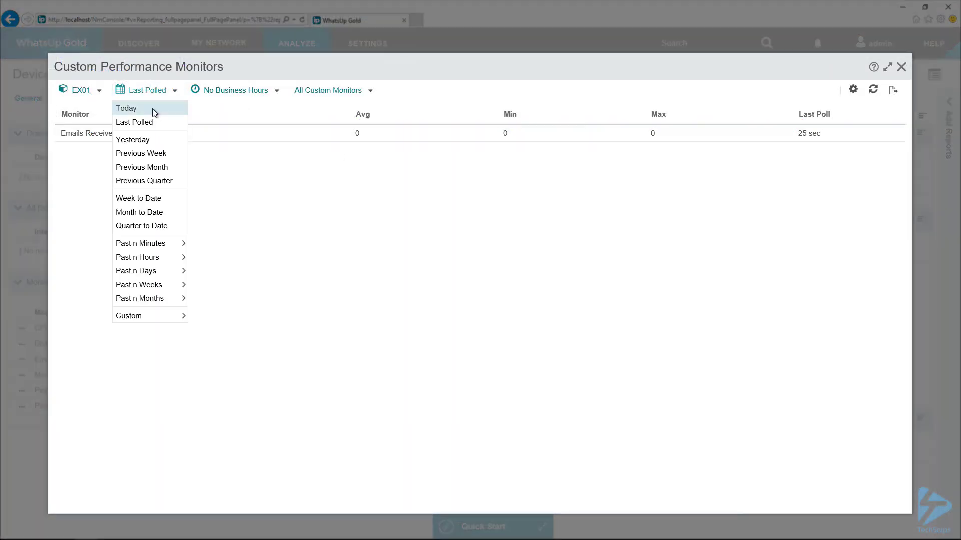
click(152, 109)
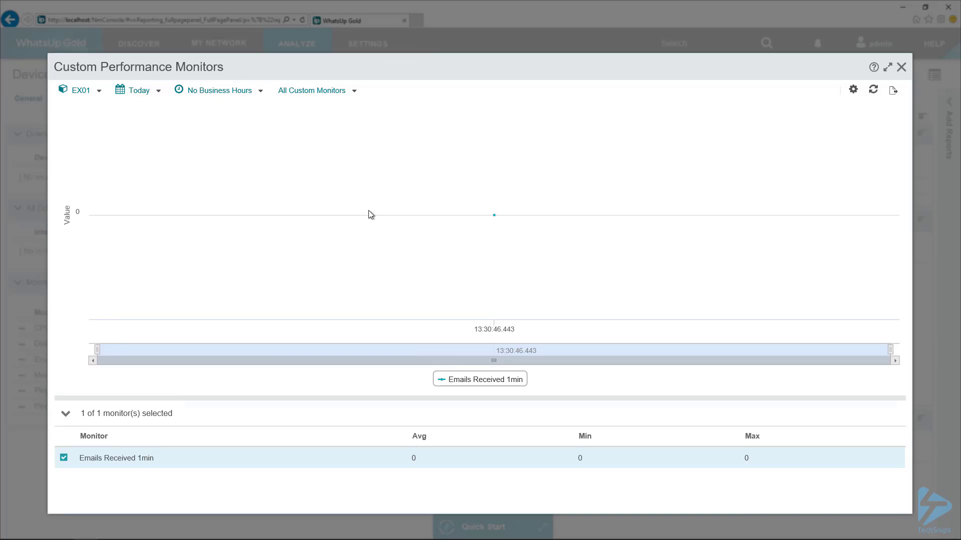
click(873, 90)
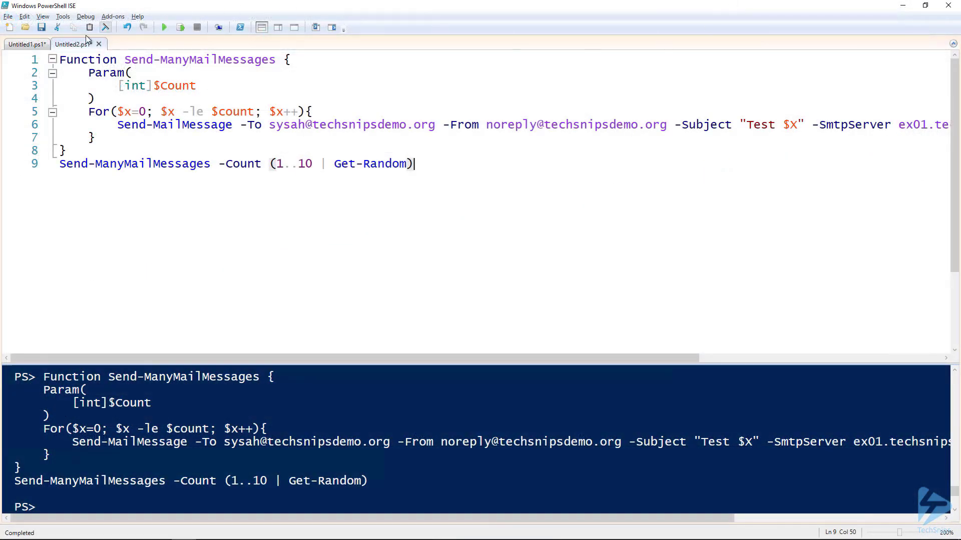
- Return to the Untitled1.ps1 Messages Received script in PowerShell ISE
click(27, 44)
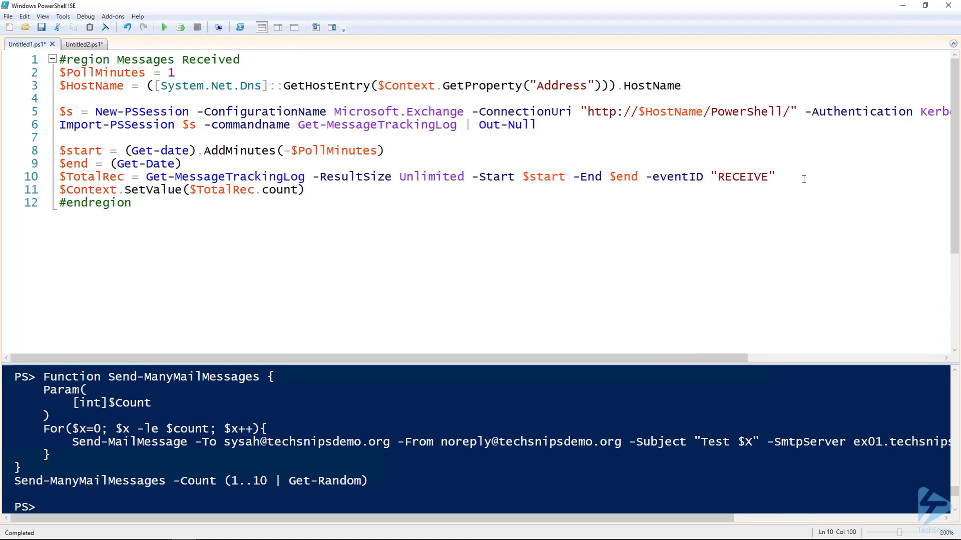